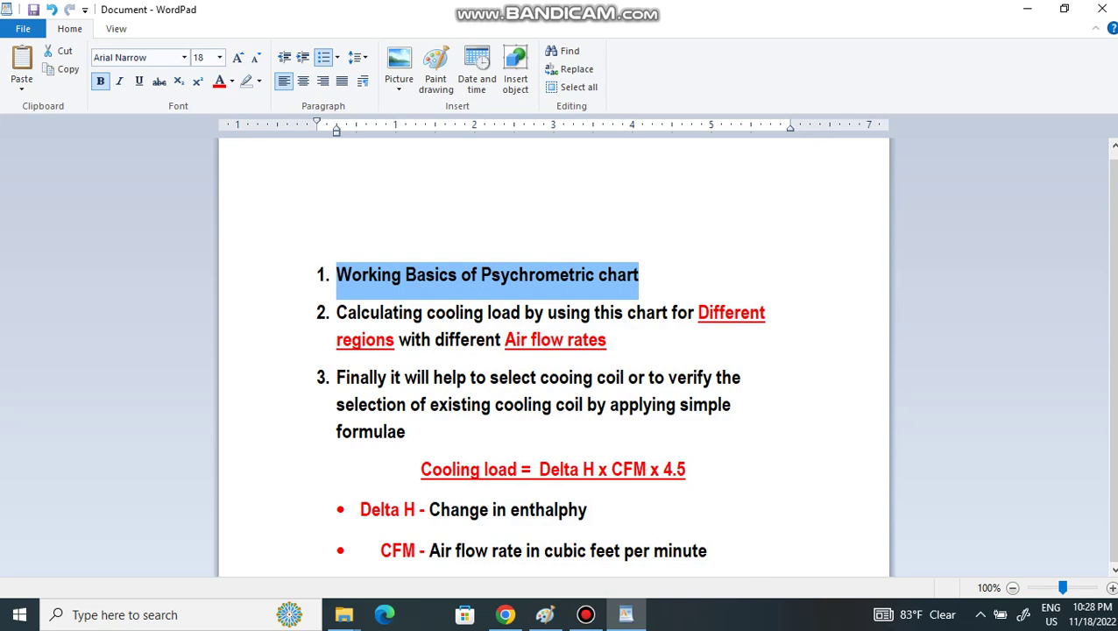
Highlight the first heading in WordPad, then bring the p3.png chart in Paint forward.
{"action": "key", "text": "Home"}
{"action": "key", "text": "shift+End"}
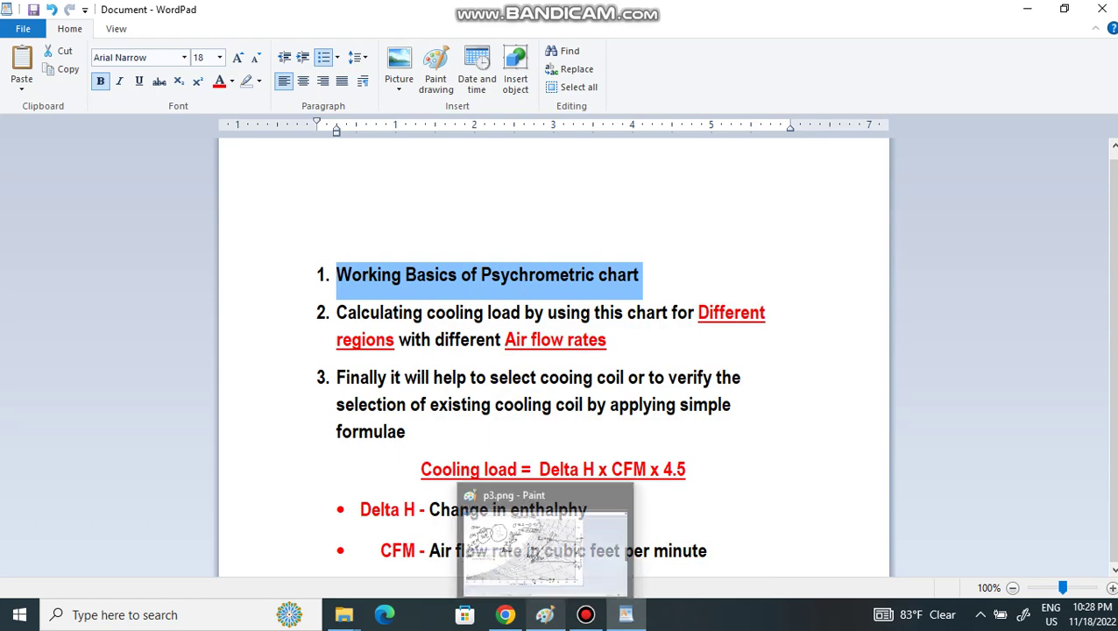
{"action": "left_click", "coordinate": [545, 614]}
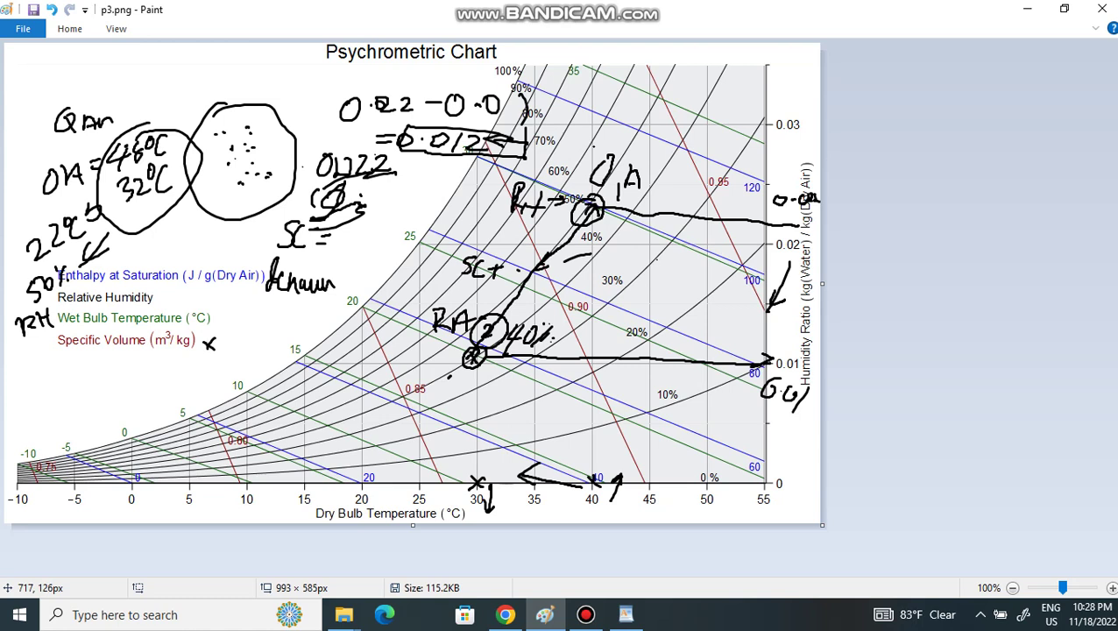
Undo the latest chart annotation and close p3.png without saving.
{"action": "key", "text": "ctrl+z"}
{"action": "key", "text": "ctrl+z"}
{"action": "key", "text": "ctrl+z"}
{"action": "key", "text": "ctrl+z"}
{"action": "key", "text": "ctrl+z"}
{"action": "key", "text": "ctrl+z"}
{"action": "key", "text": "ctrl+z"}
{"action": "key", "text": "ctrl+z"}
{"action": "key", "text": "ctrl+z"}
{"action": "key", "text": "ctrl+z"}
{"action": "key", "text": "ctrl+z"}
{"action": "key", "text": "ctrl+z"}
{"action": "key", "text": "ctrl+z"}
{"action": "key", "text": "ctrl+z"}
{"action": "key", "text": "ctrl+z"}
{"action": "key", "text": "ctrl+z"}
{"action": "key", "text": "ctrl+z"}
{"action": "key", "text": "ctrl+z"}
{"action": "key", "text": "ctrl+z"}
{"action": "key", "text": "ctrl+z"}
{"action": "key", "text": "ctrl+z"}
{"action": "key", "text": "ctrl+z"}
{"action": "key", "text": "ctrl+z"}
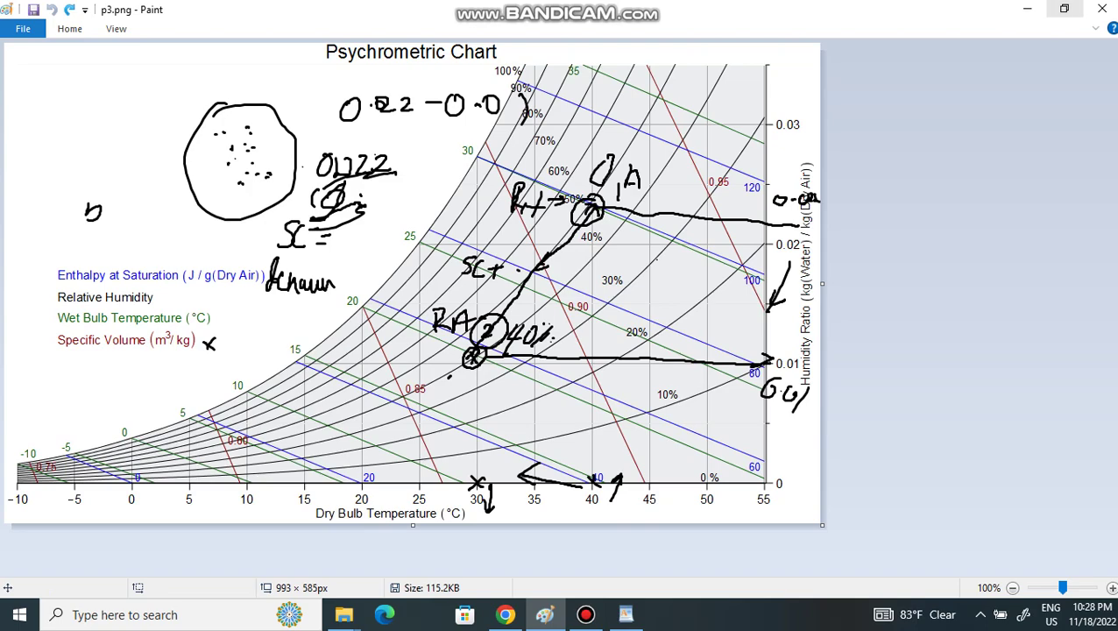
{"action": "left_click", "coordinate": [1103, 9]}
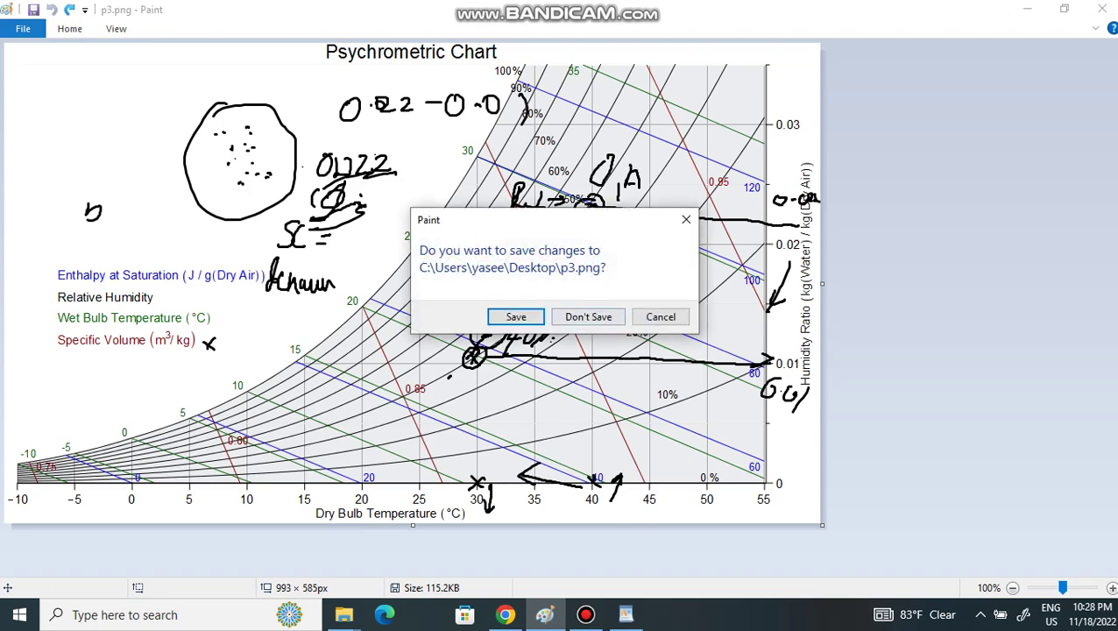
{"action": "left_click", "coordinate": [587, 317]}
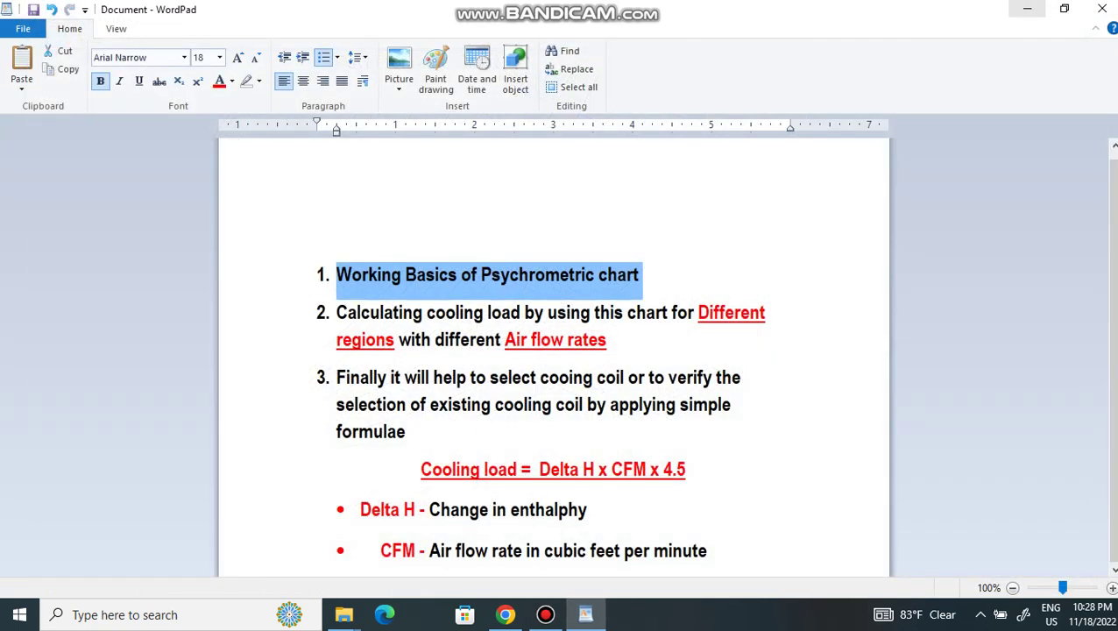
Minimize WordPad and open p3.png from the desktop with Paint.
{"action": "left_click", "coordinate": [1027, 9]}
{"action": "left_click", "coordinate": [1114, 614]}
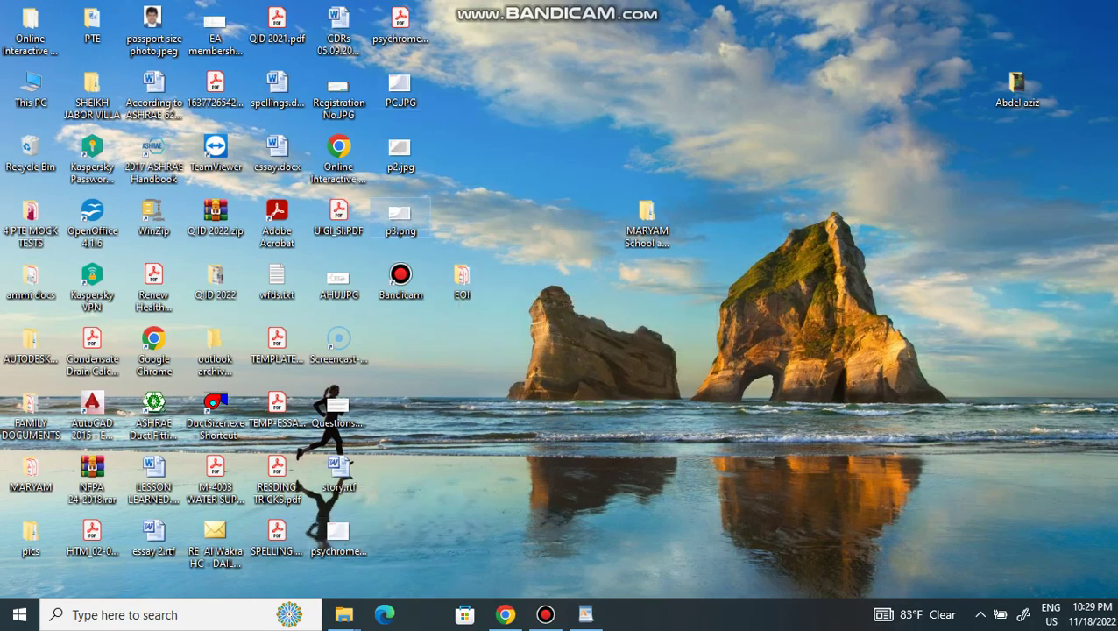
{"action": "right_click", "coordinate": [399, 220]}
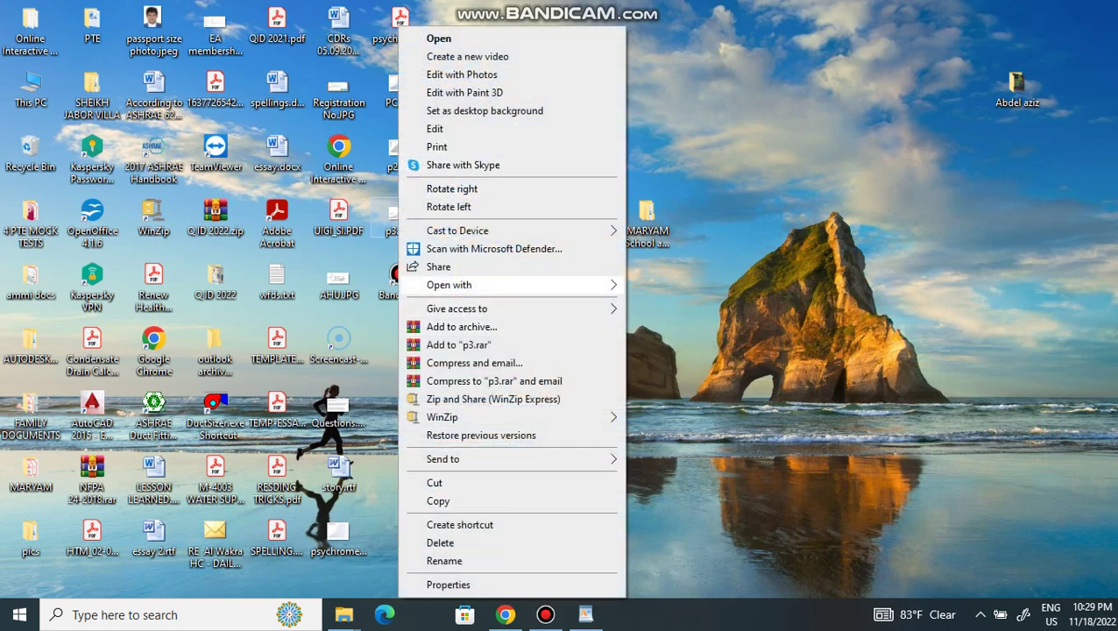
{"action": "mouse_move", "coordinate": [526, 284]}
{"action": "left_click", "coordinate": [662, 304]}
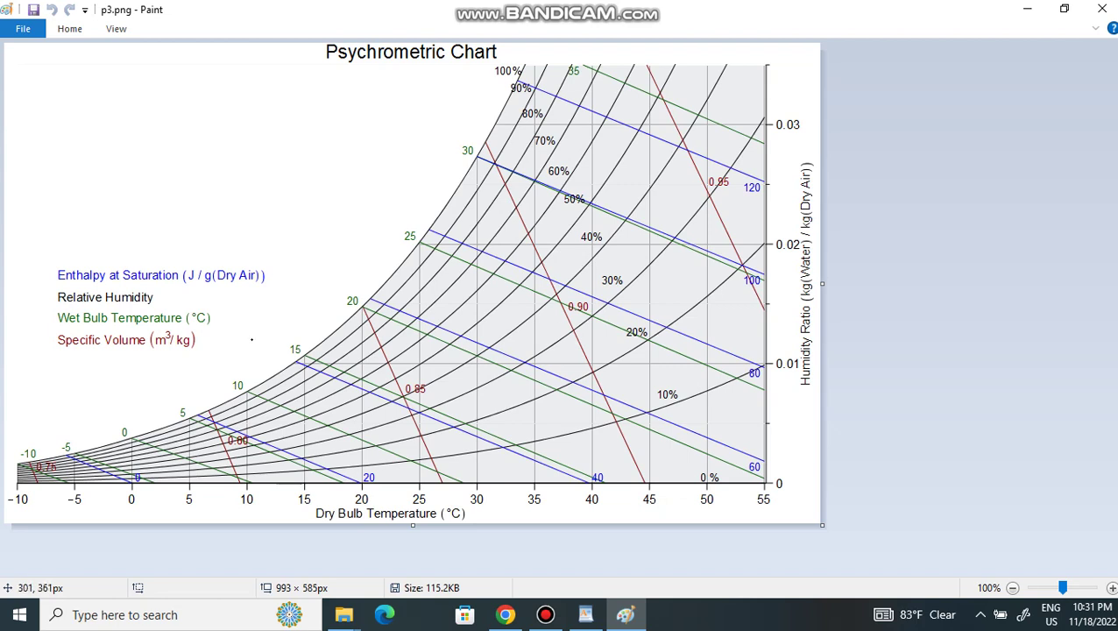
Draw a small pencil checkmark just left of the Relative Humidity legend label.
{"action": "left_click_drag", "start_coordinate": [167, 297], "coordinate": [185, 290]}
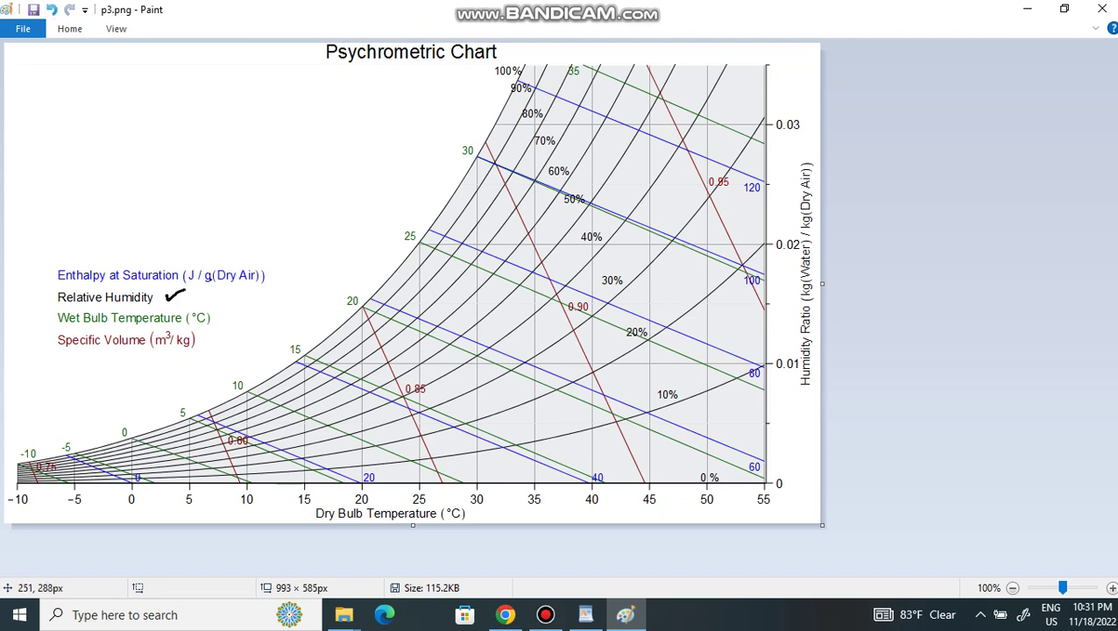